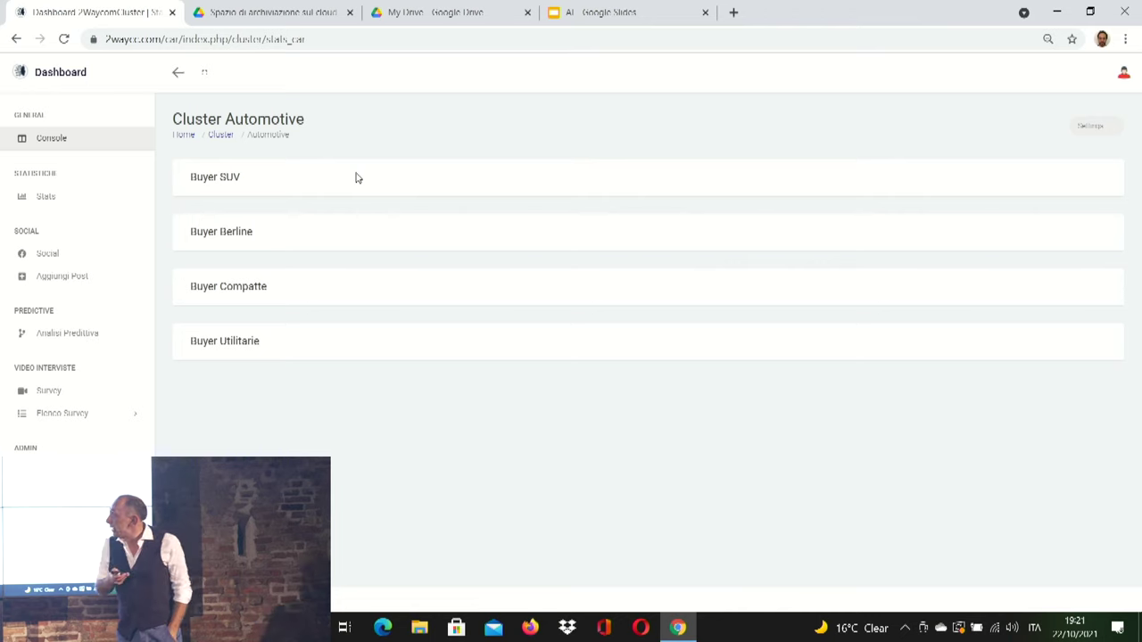
Step: Expand the Buyer SUV cluster and review its buyer profiles and the sales distribution by profession
click(355, 177)
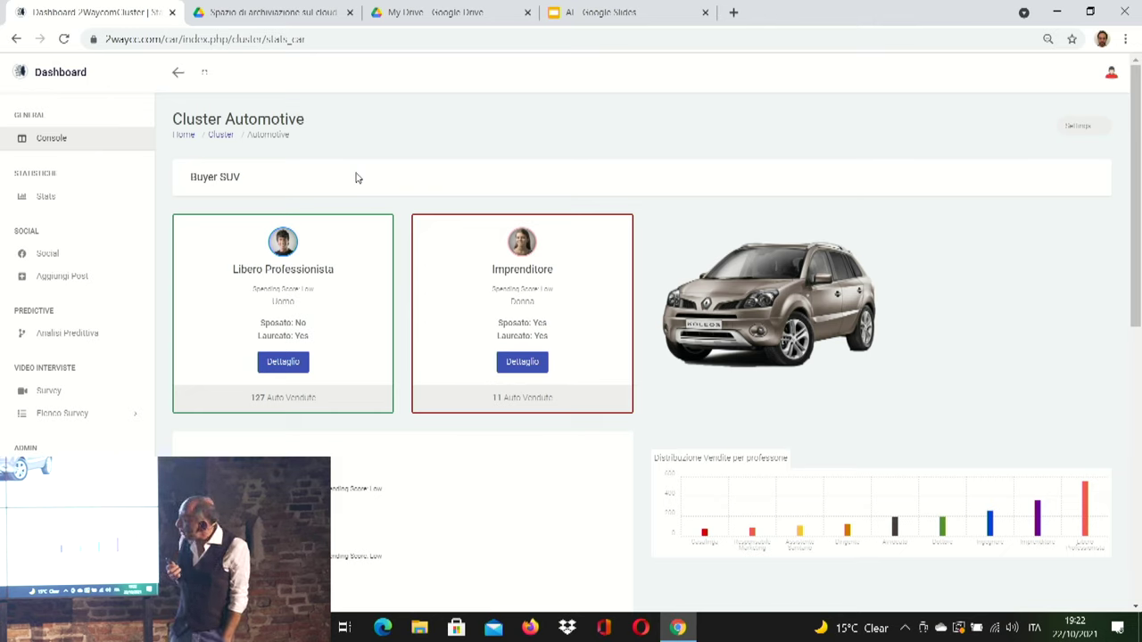
scroll(355, 177, down, 3)
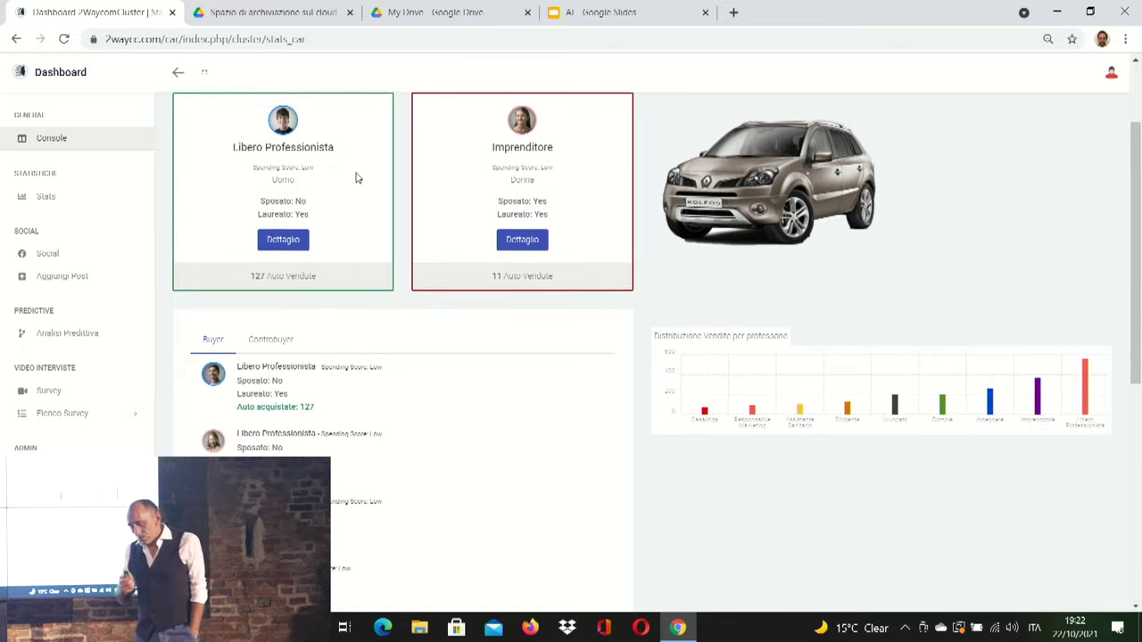
scroll(355, 178, down, 5)
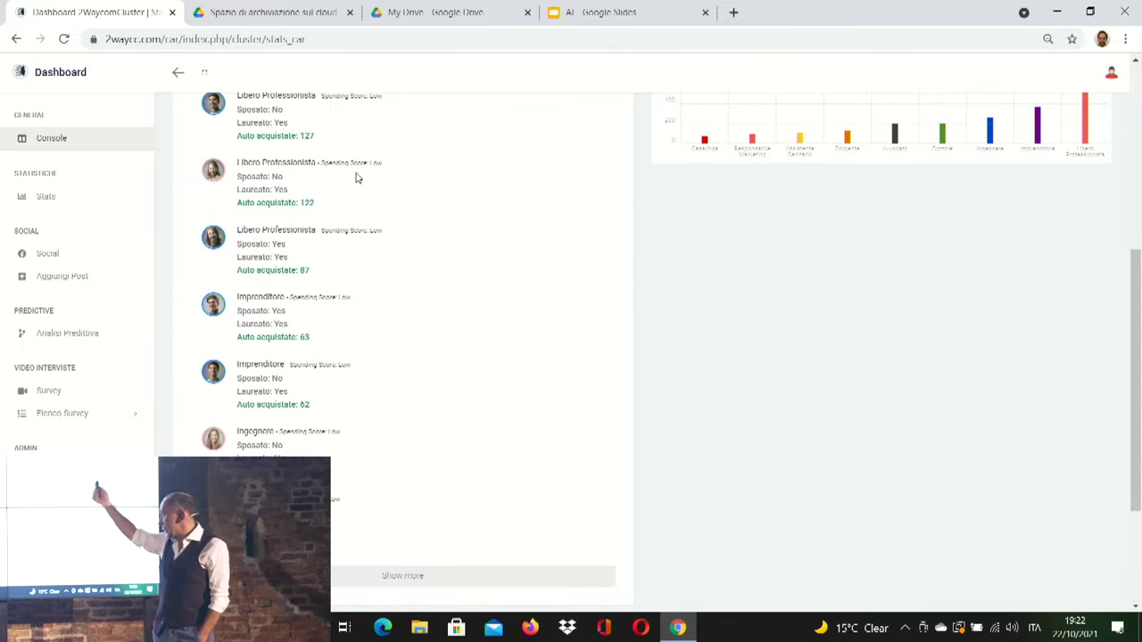
scroll(355, 178, up, 3)
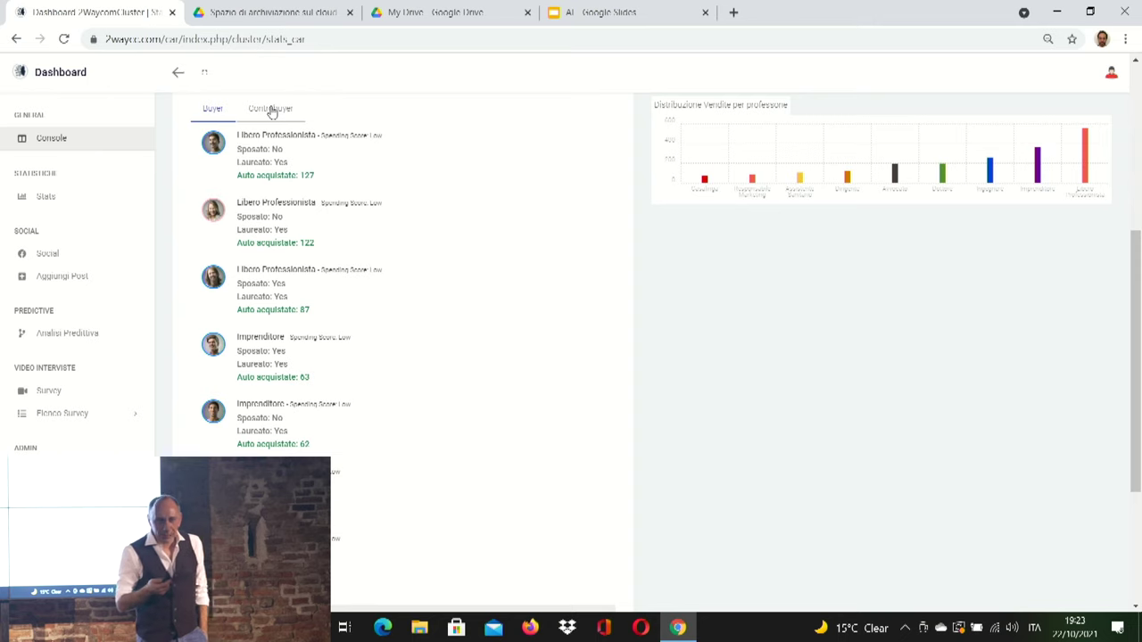
Step: Open the predictive analysis and fill in the test profile's age as 50, plus its experience and family members
click(63, 335)
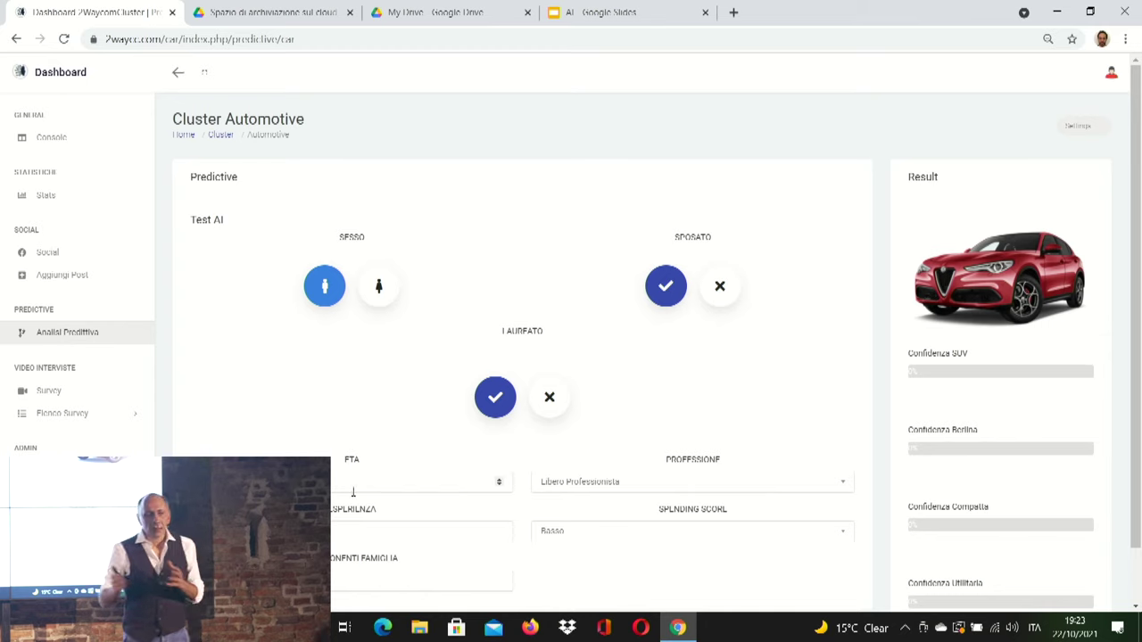
click(353, 489)
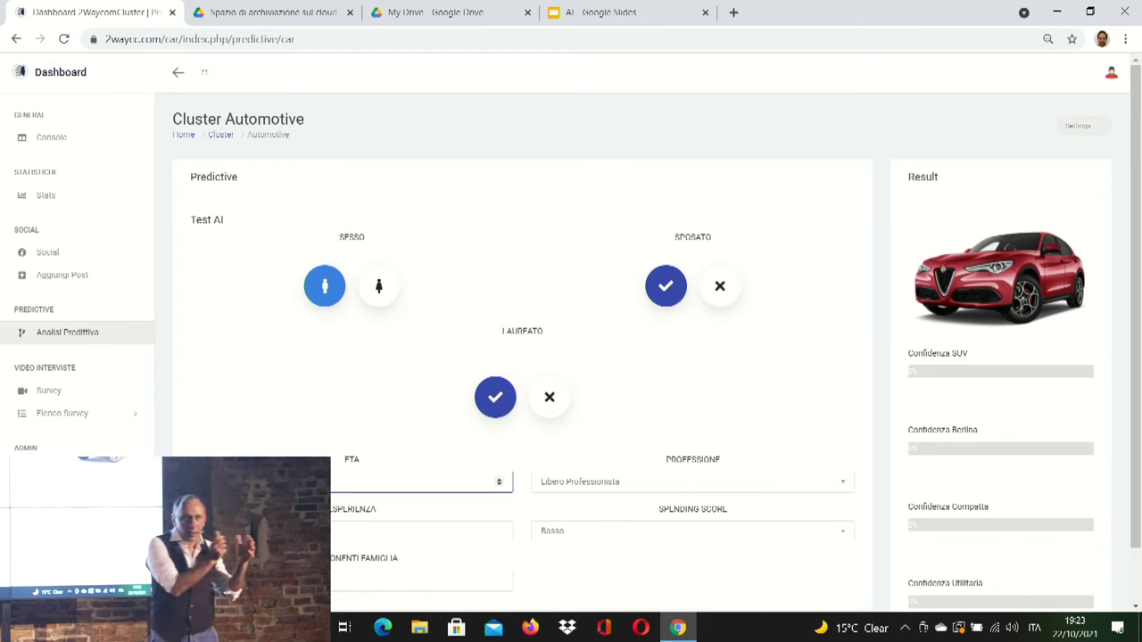
key(Tab)
key(Tab)
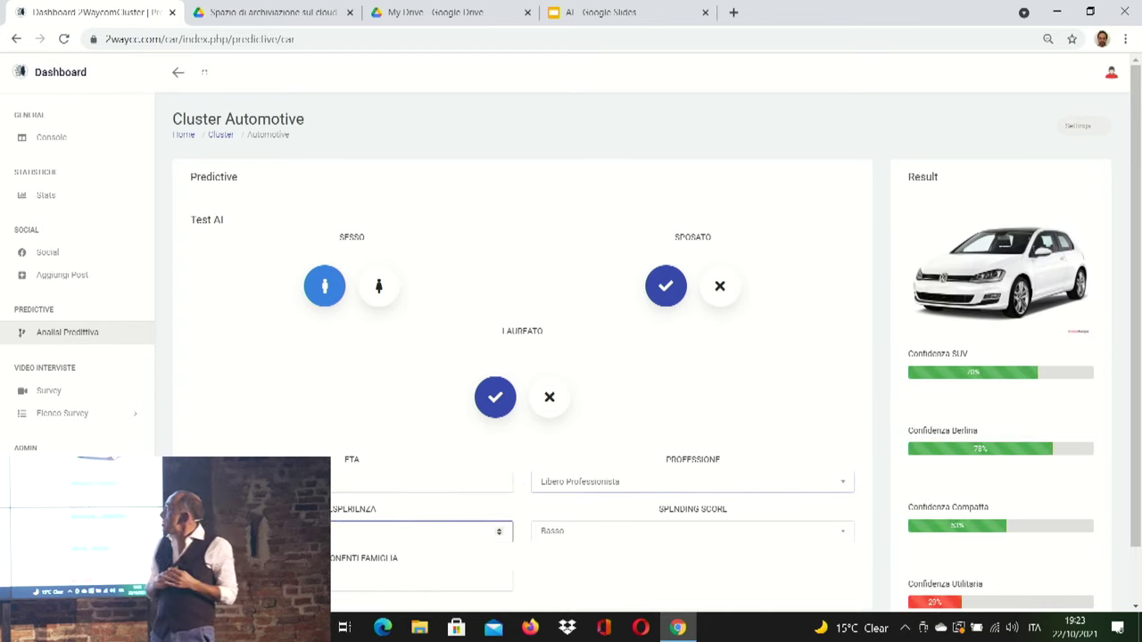
key(Tab)
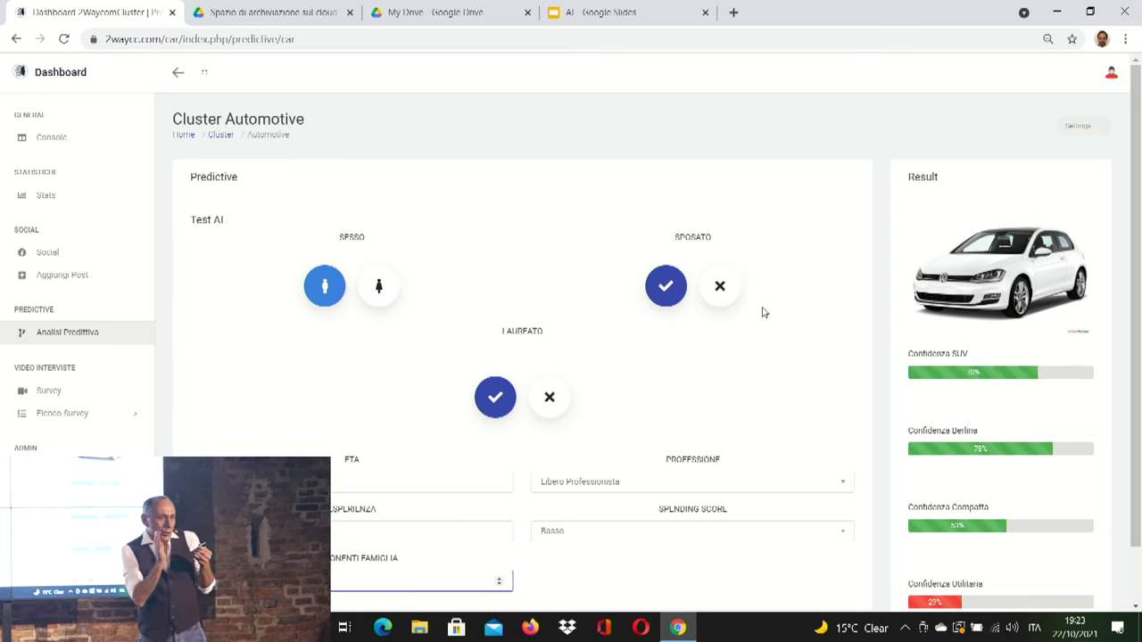
Step: Mark the test profile as not graduated, with profession Imprenditore and spending score Medio
click(547, 398)
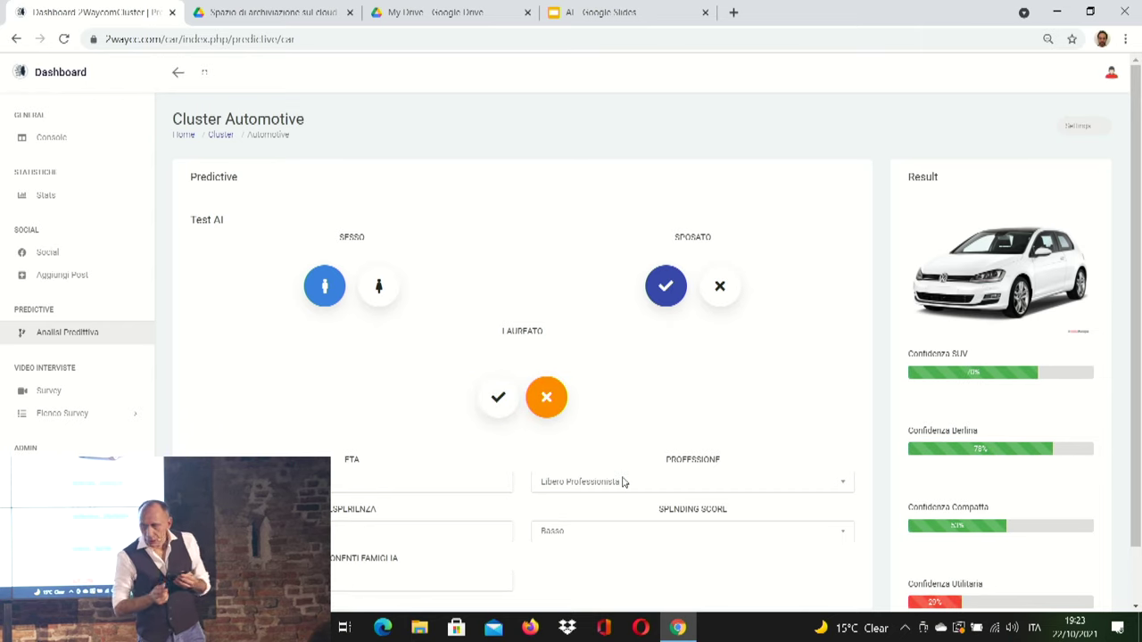
click(623, 482)
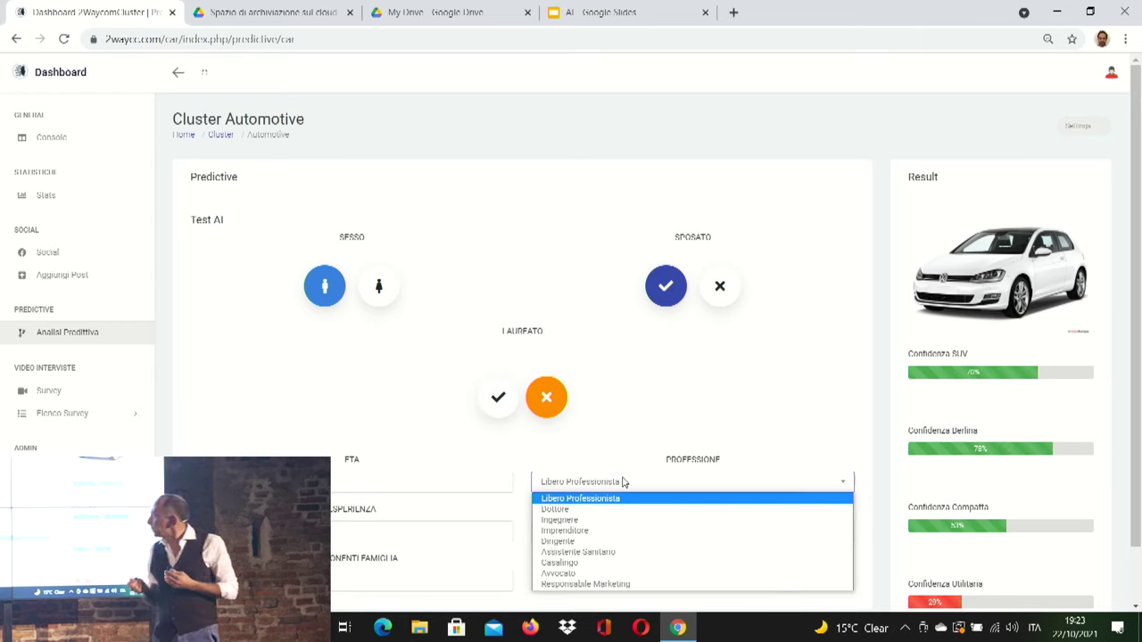
click(608, 532)
click(606, 532)
click(597, 556)
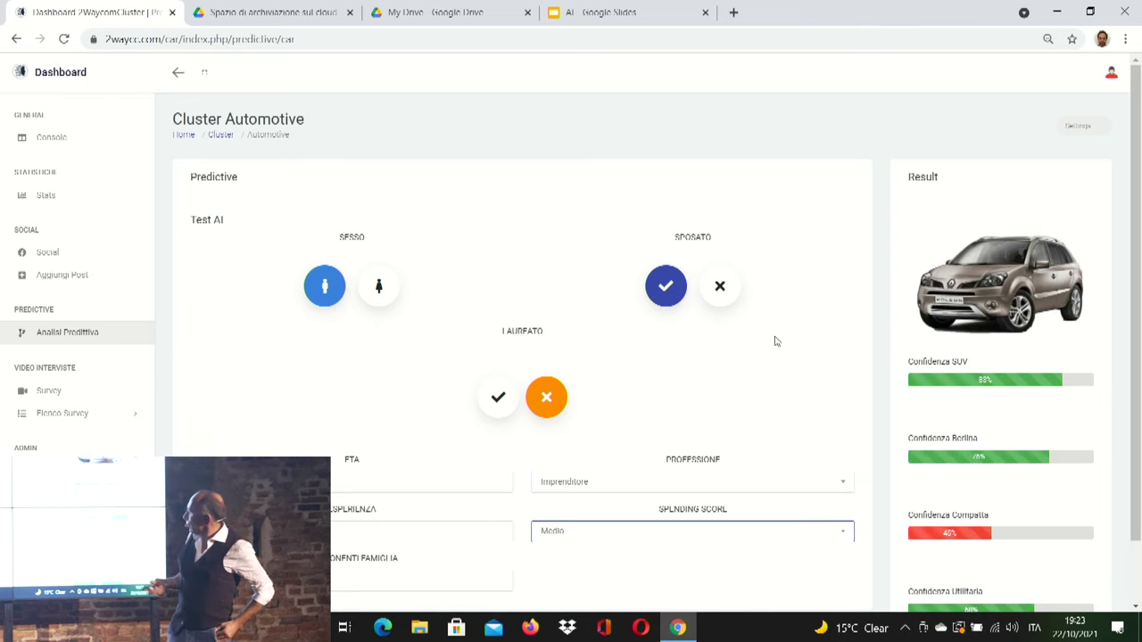
Step: Change the number of family members in the test profile
scroll(775, 337, down, 1)
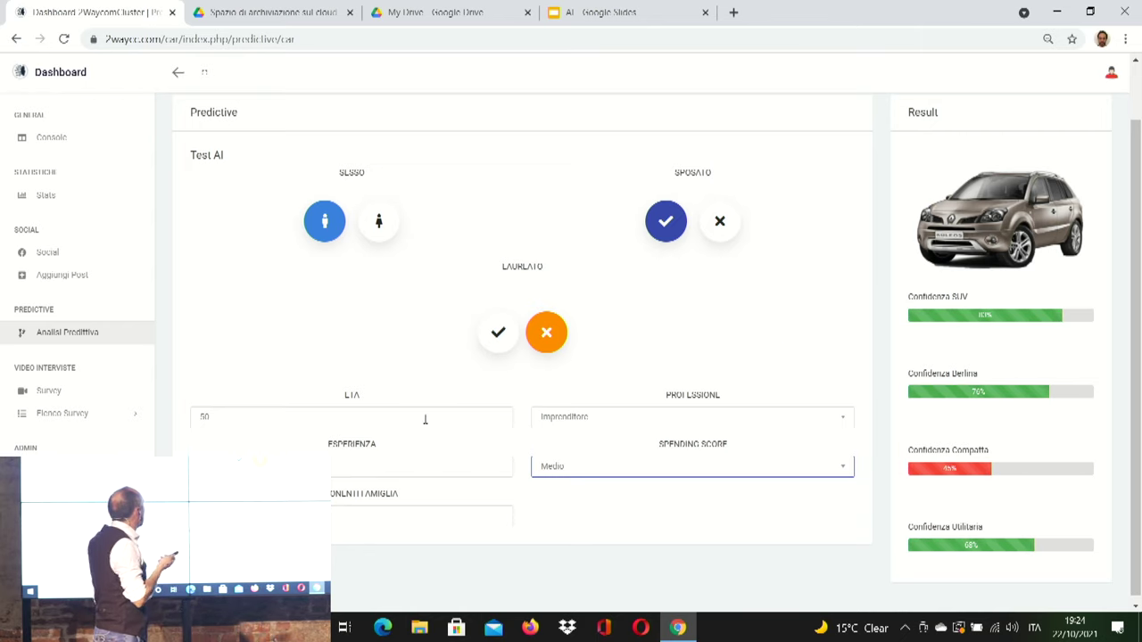
click(498, 515)
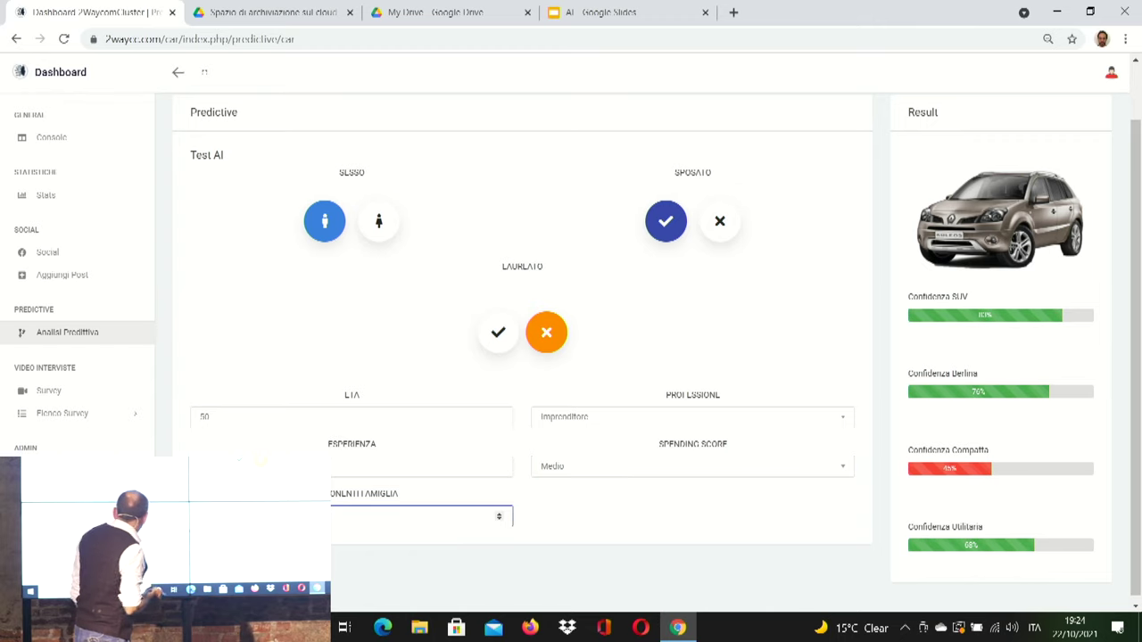
scroll(479, 236, up, 1)
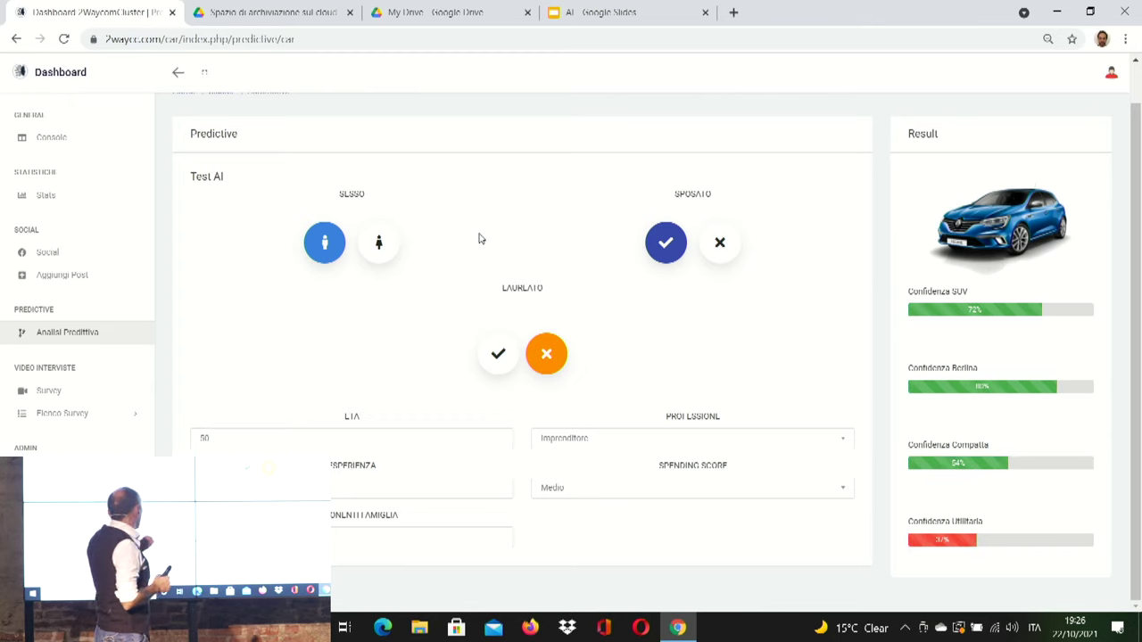
Step: Open the details of the Automotive social post and view its sentiment scores for both dates
click(47, 256)
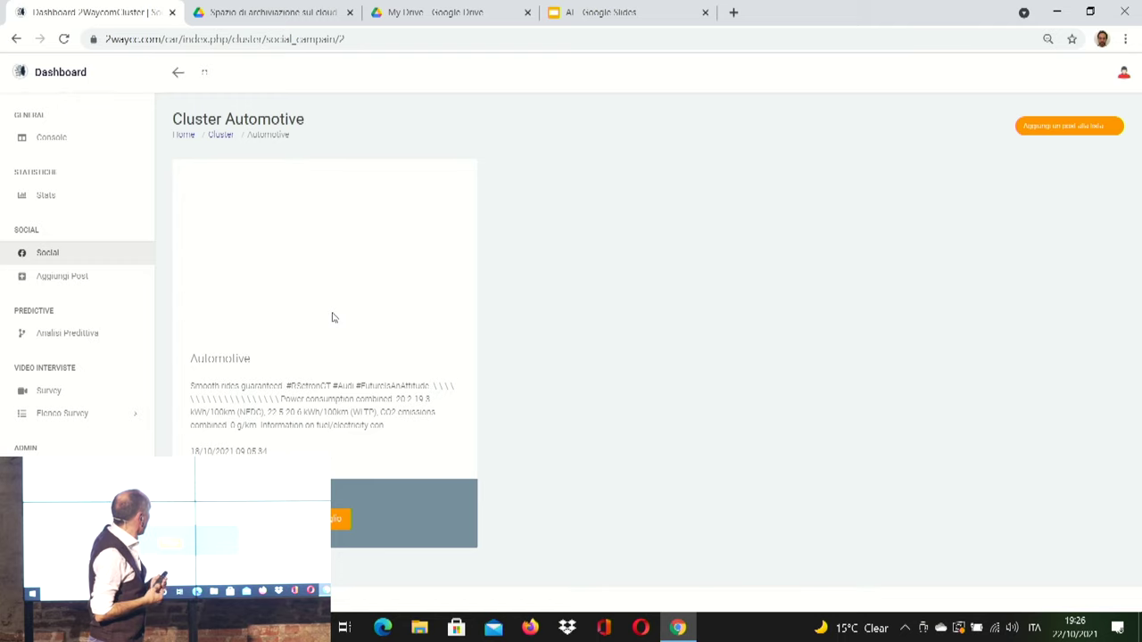
click(341, 519)
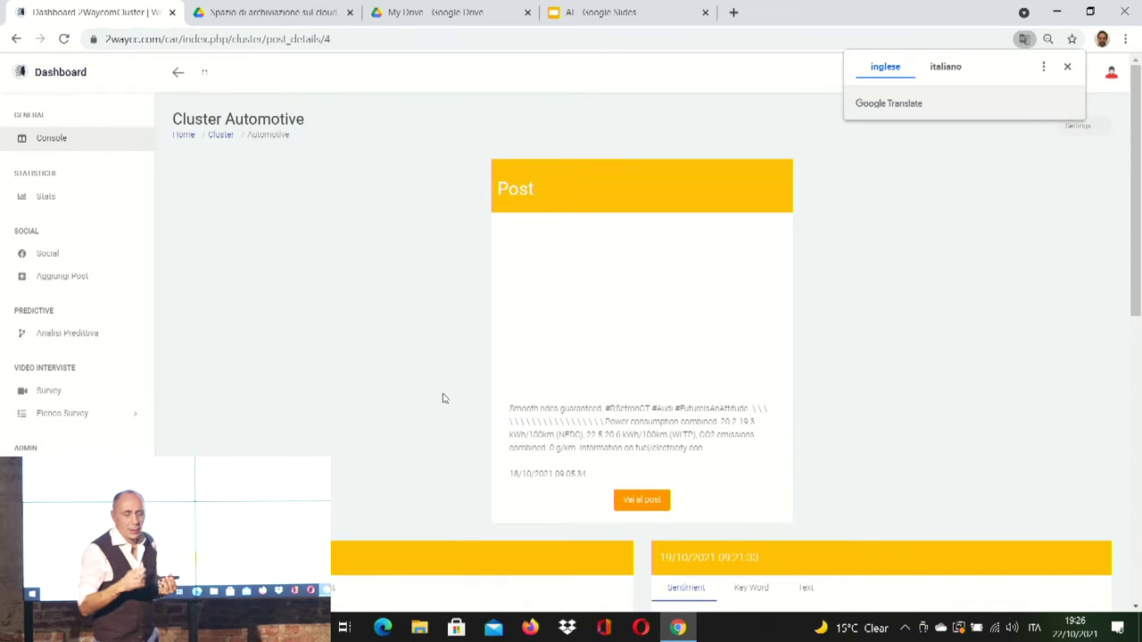
scroll(444, 398, down, 2)
scroll(445, 398, down, 1)
scroll(443, 398, down, 1)
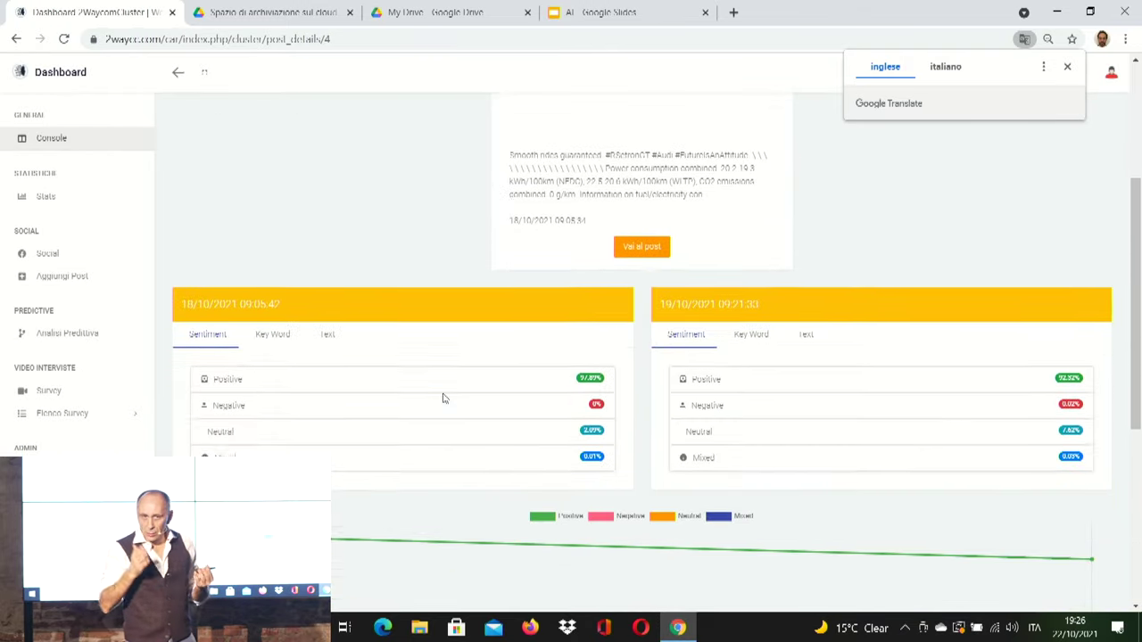
Step: Compare the post's two sentiment breakdowns with the sentiment trend chart, and dismiss the translation prompt
scroll(443, 397, down, 1)
scroll(443, 398, down, 1)
scroll(444, 398, down, 1)
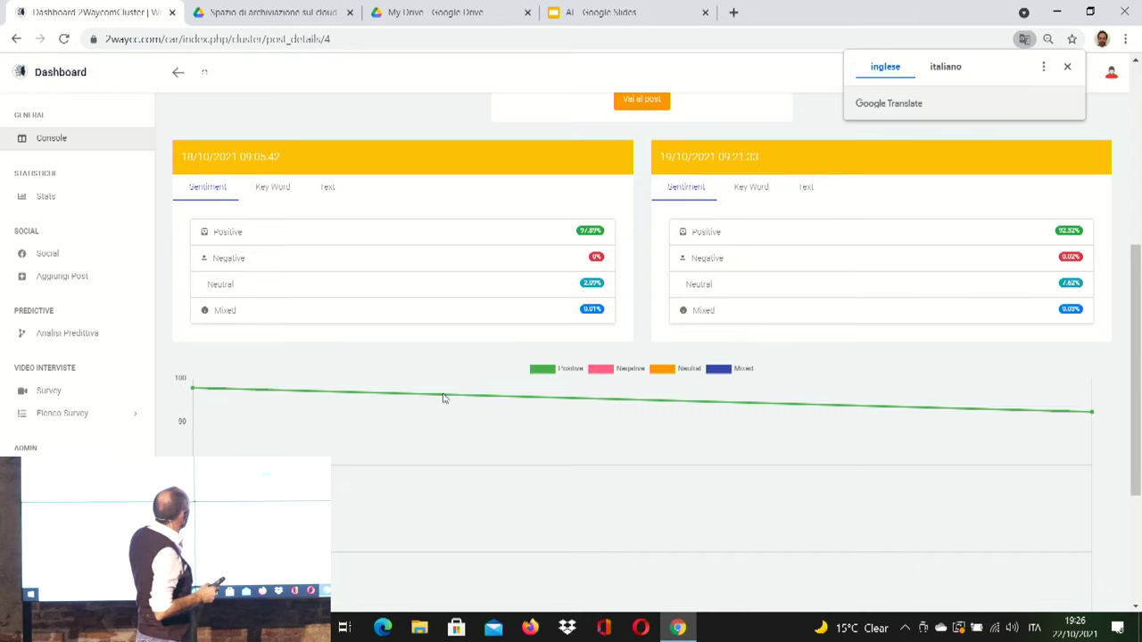
scroll(444, 398, down, 2)
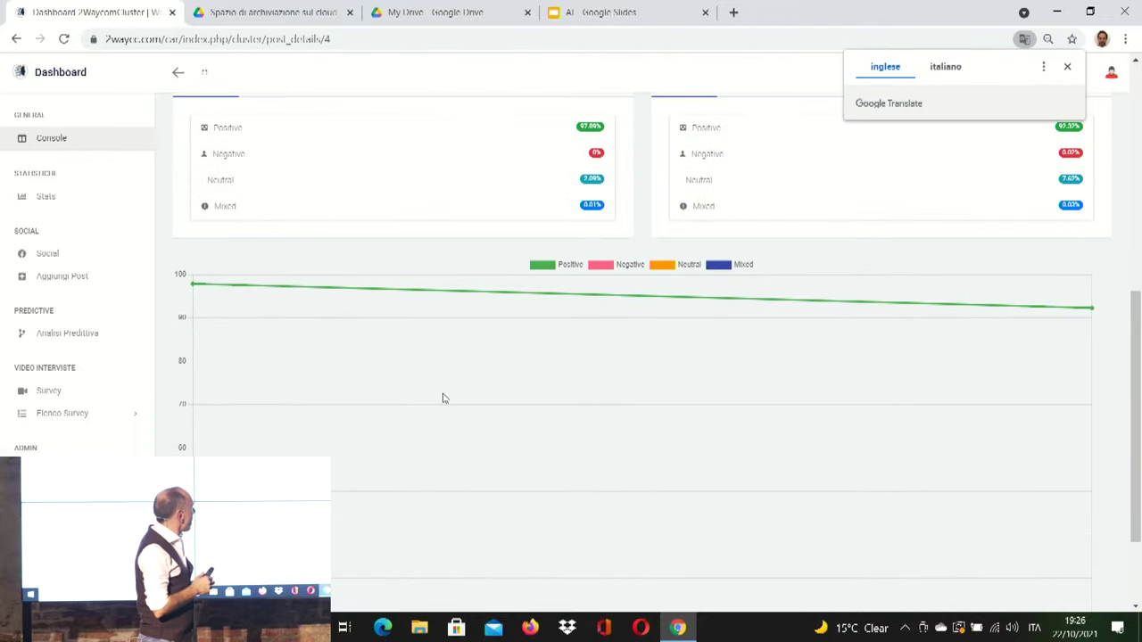
scroll(443, 397, up, 1)
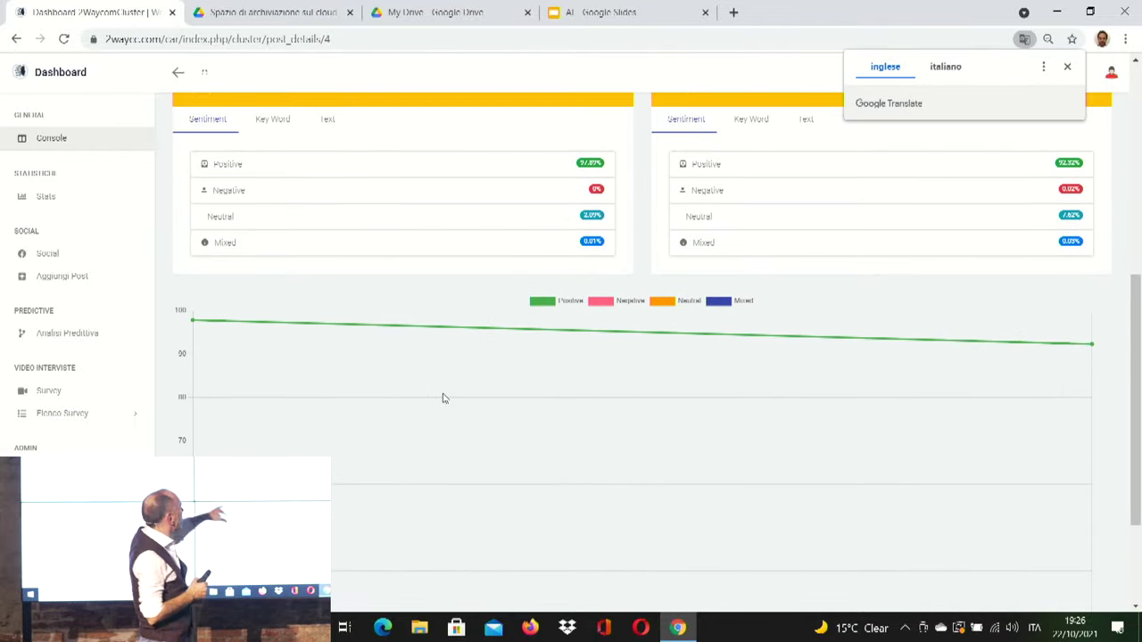
scroll(443, 397, down, 3)
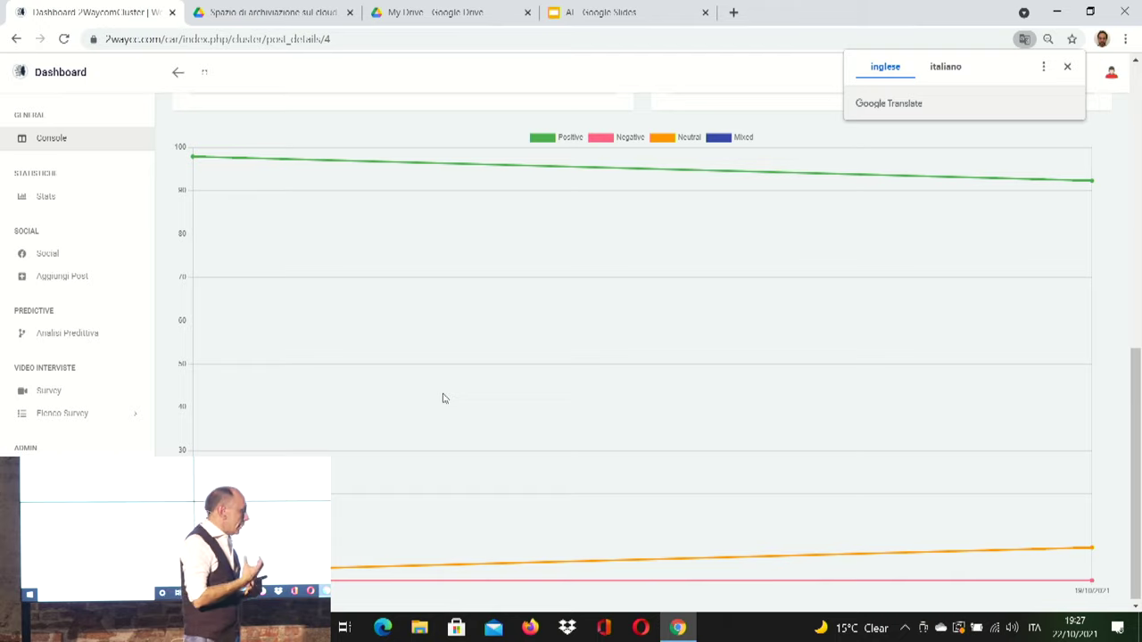
scroll(443, 397, up, 3)
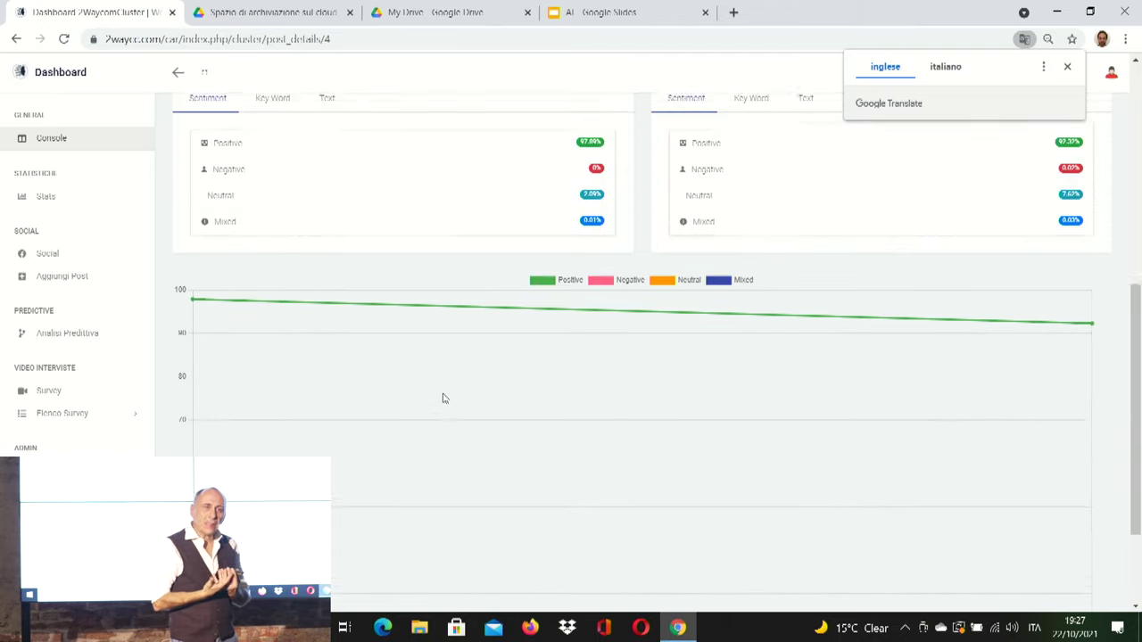
scroll(444, 398, up, 1)
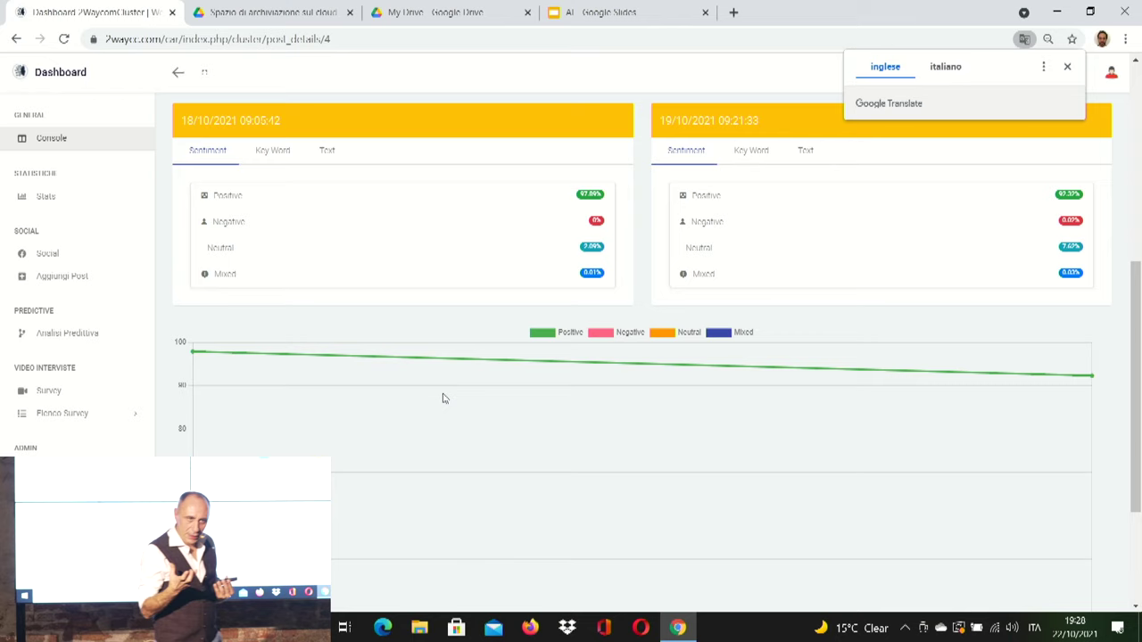
click(1068, 66)
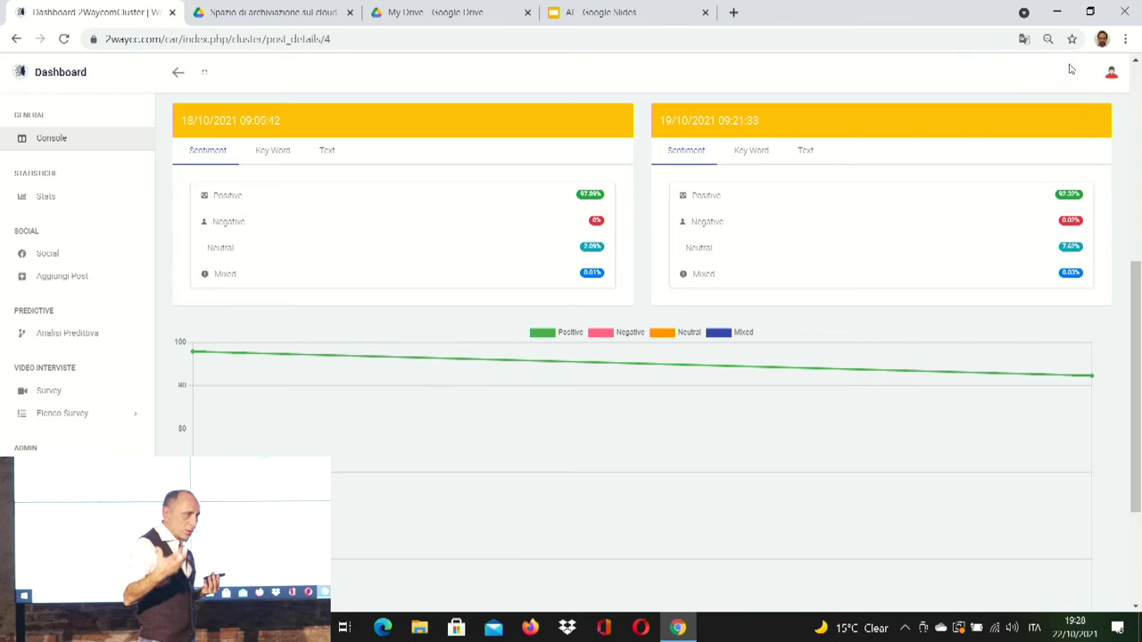